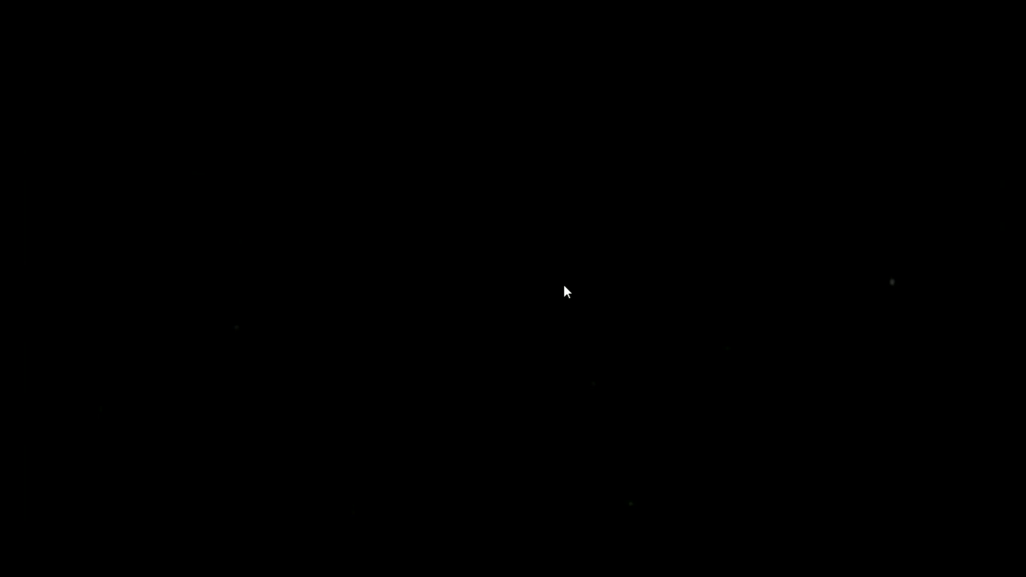
# - Launch Task Manager from the Ctrl+Alt+Del screen, expand to More details, and centre it
pyautogui.hotkey('ctrl', 'alt', 'Delete')
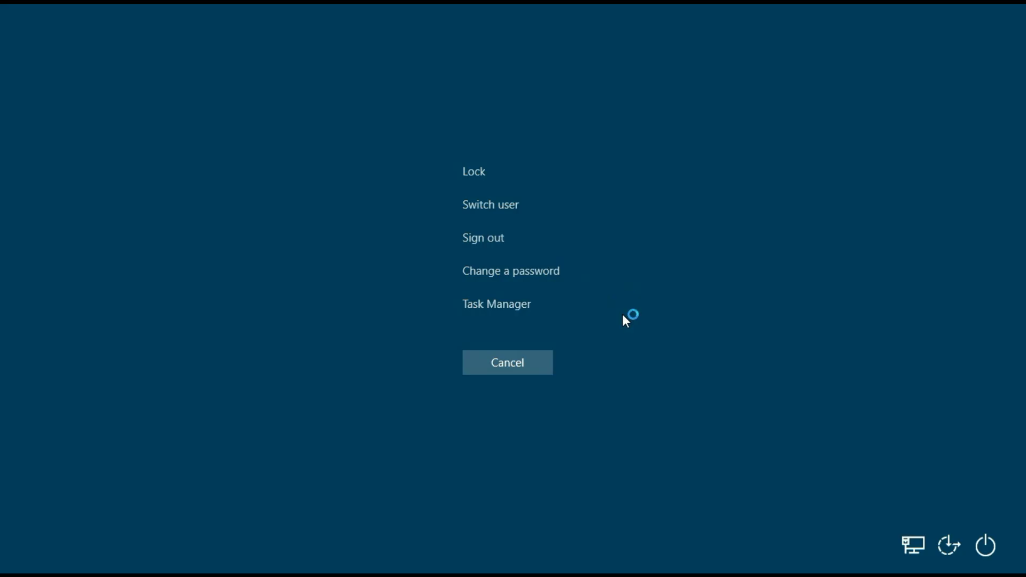
pyautogui.click(503, 311)
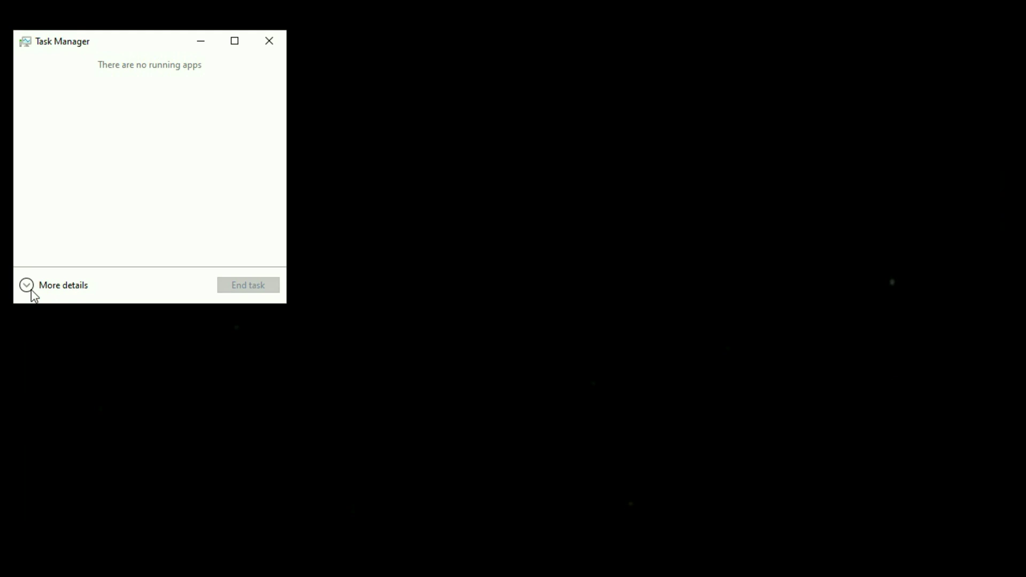
pyautogui.click(31, 289)
pyautogui.moveTo(268, 42); pyautogui.dragTo(595, 75)
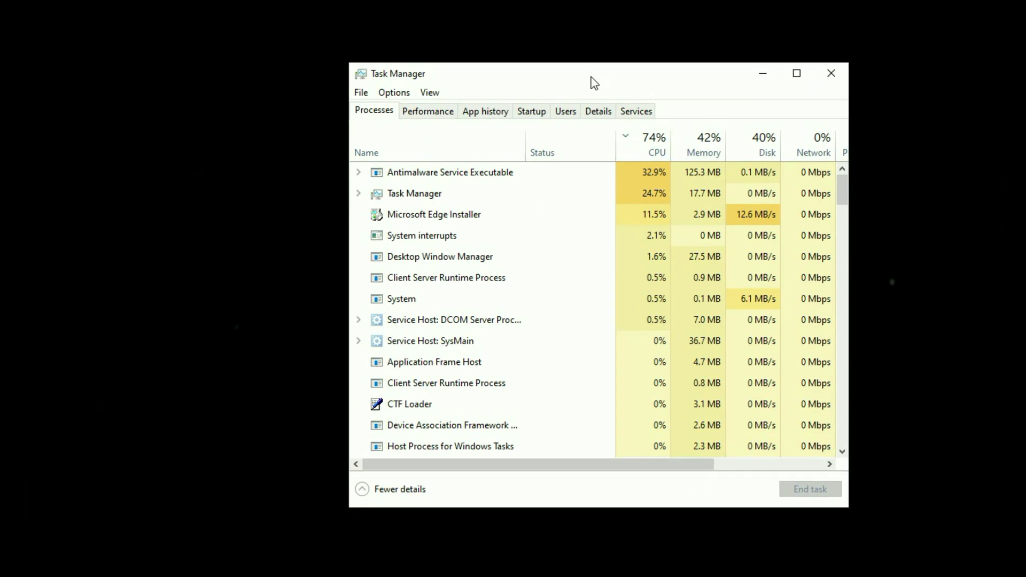
# - Run explorer.exe as a new Task Manager task to restore the desktop
pyautogui.click(363, 94)
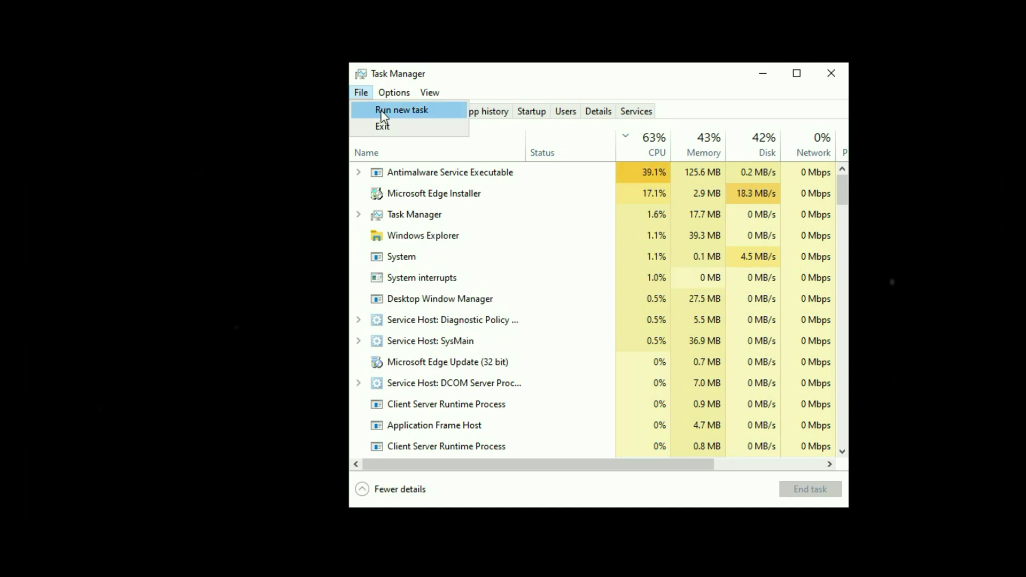
pyautogui.click(383, 110)
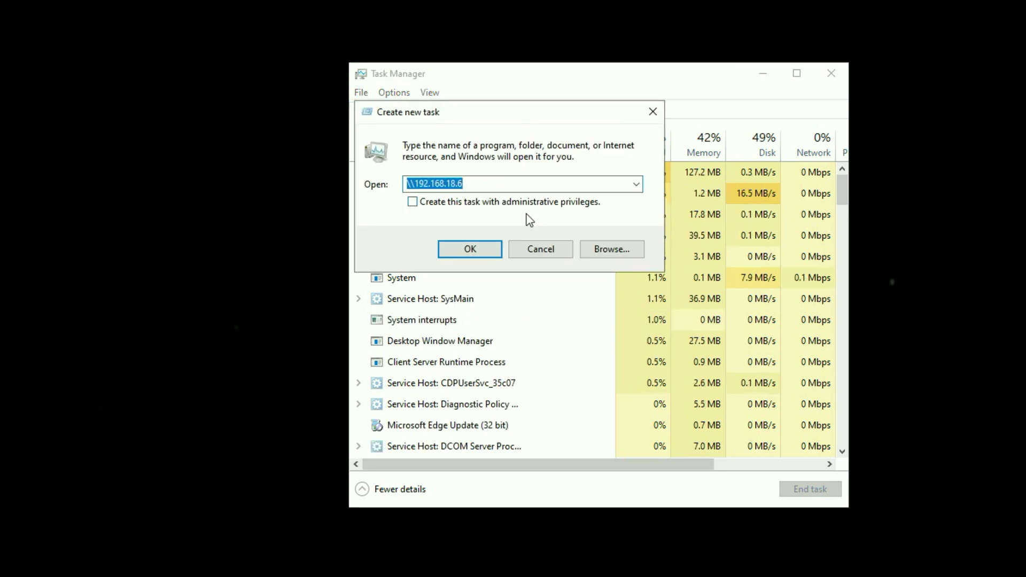
pyautogui.press('BackSpace')
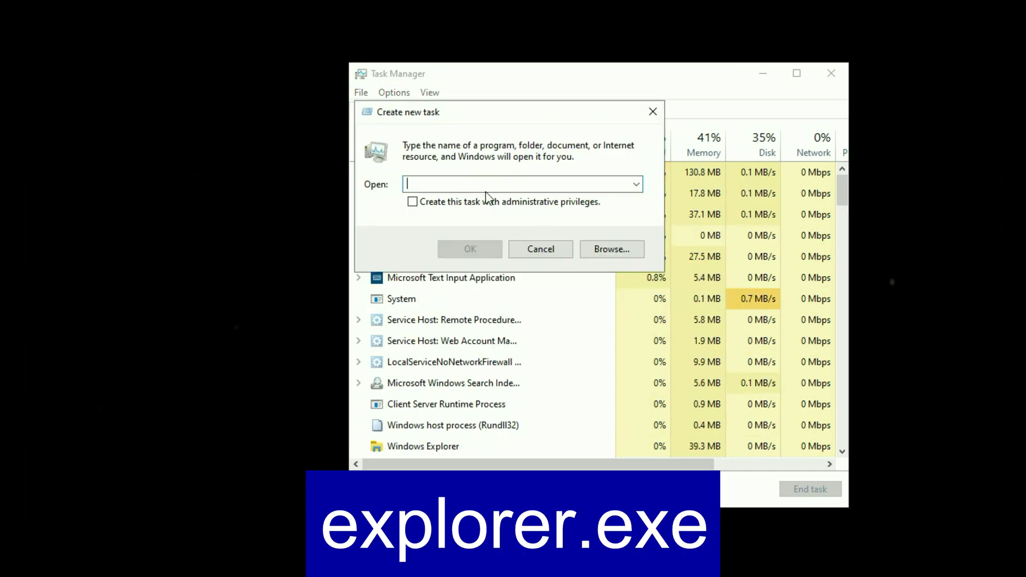
pyautogui.write('explorer.exe')
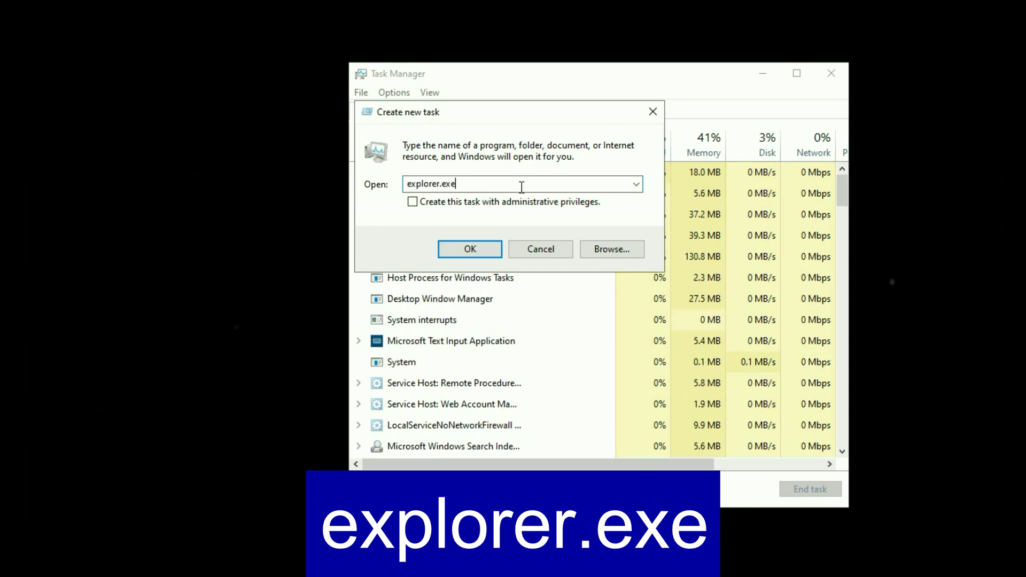
pyautogui.click(483, 250)
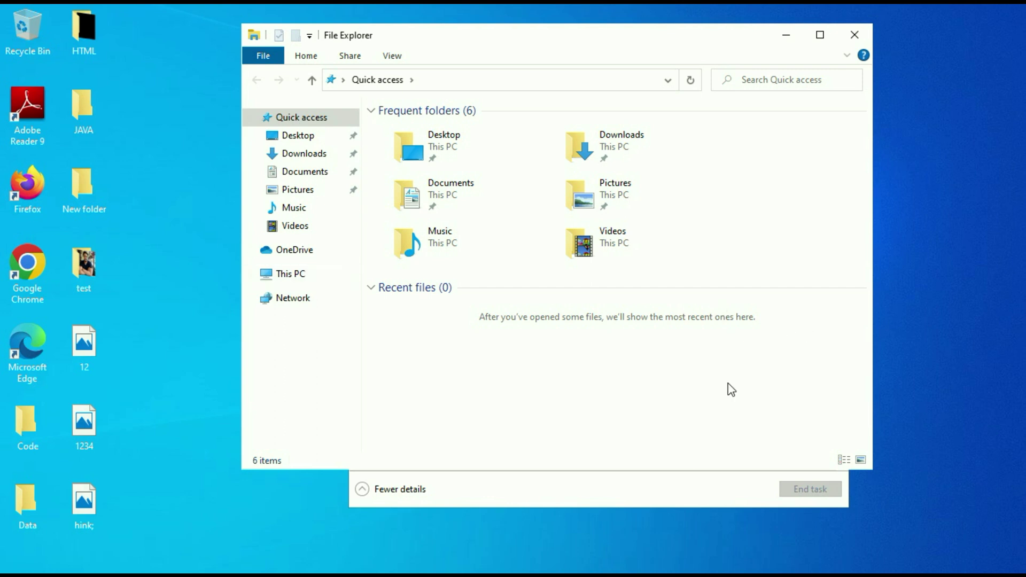
# - Close File Explorer and run services.msc as a new Task Manager task
pyautogui.click(855, 34)
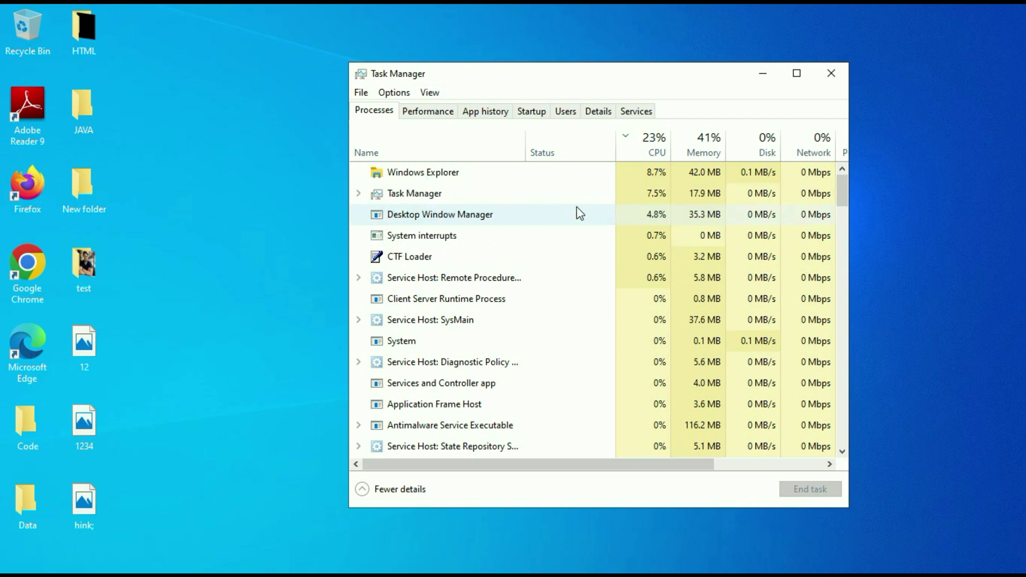
pyautogui.click(361, 93)
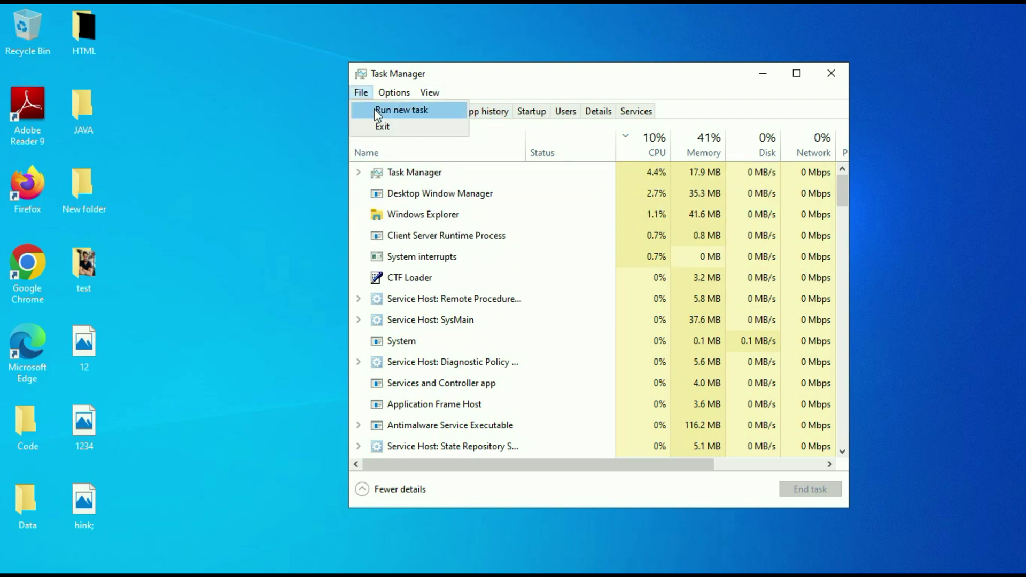
pyautogui.click(396, 110)
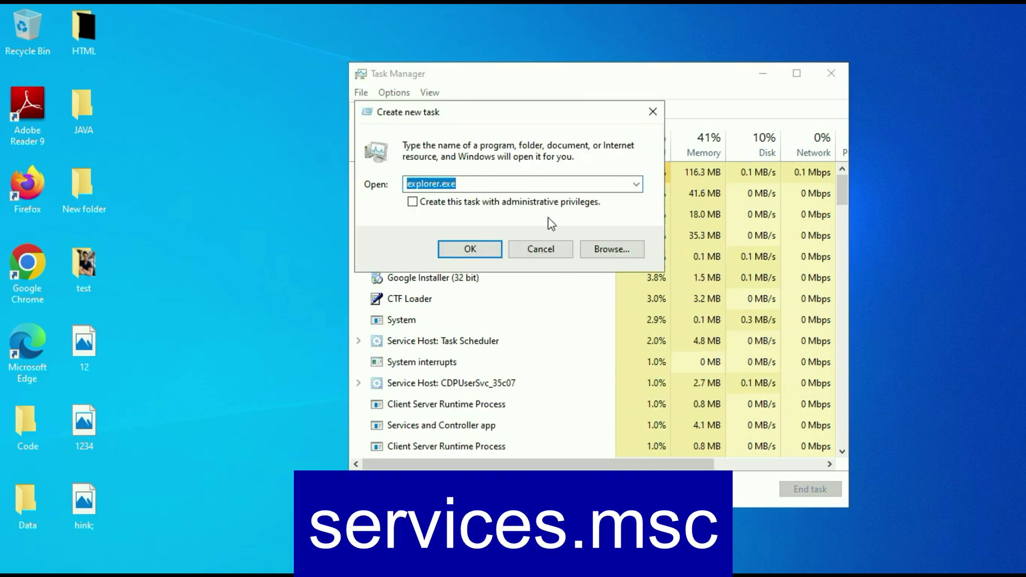
pyautogui.write('services.msc')
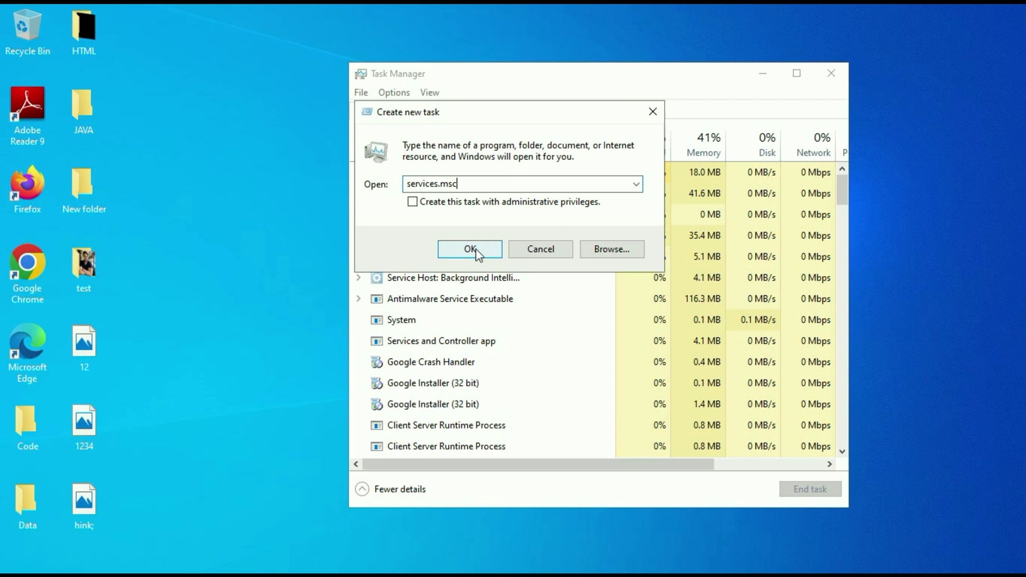
pyautogui.click(470, 249)
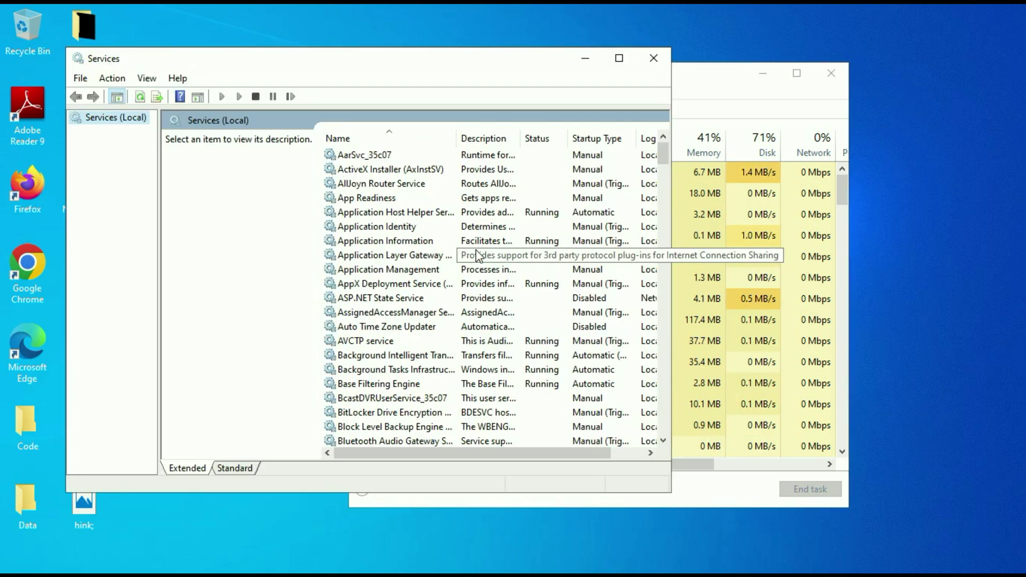
# - Maximize Services and open the App Readiness service's Properties
pyautogui.click(619, 59)
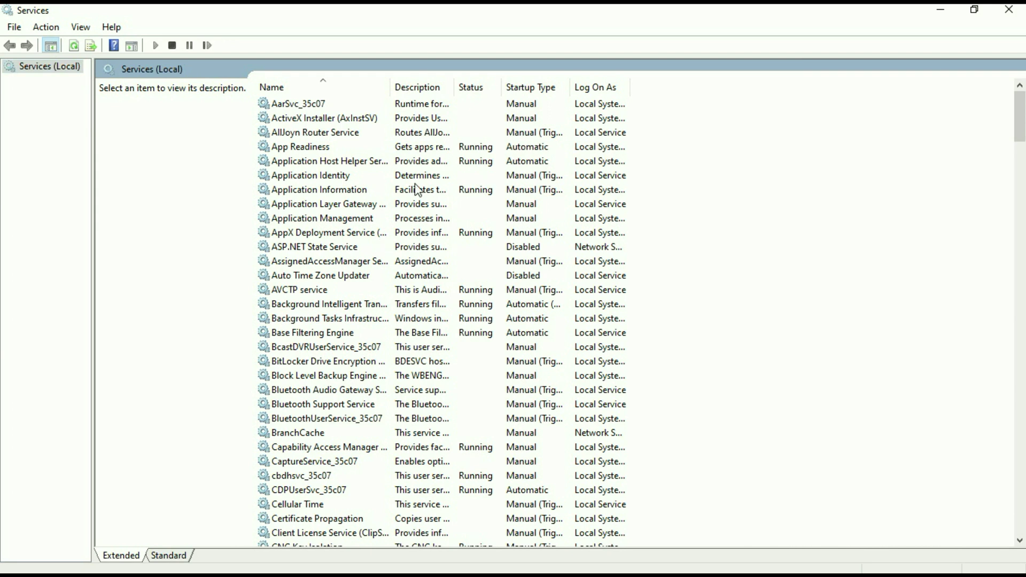
pyautogui.click(299, 147)
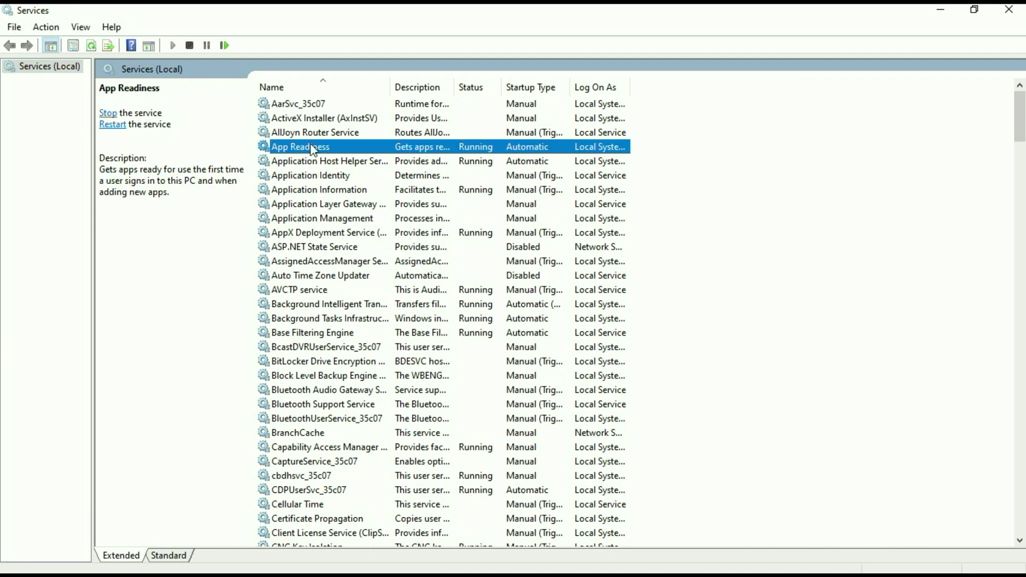
pyautogui.rightClick(312, 152)
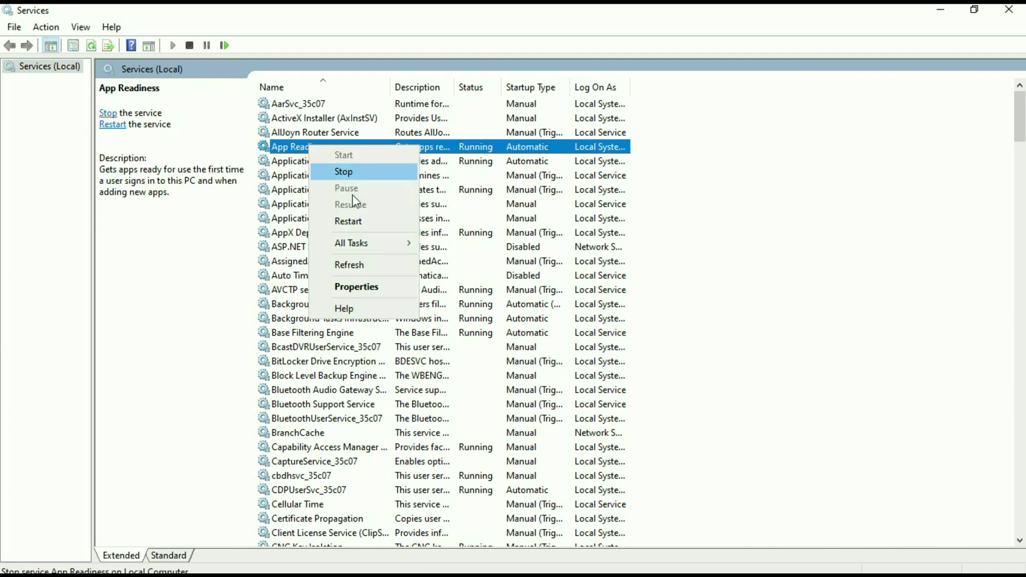
pyautogui.click(369, 290)
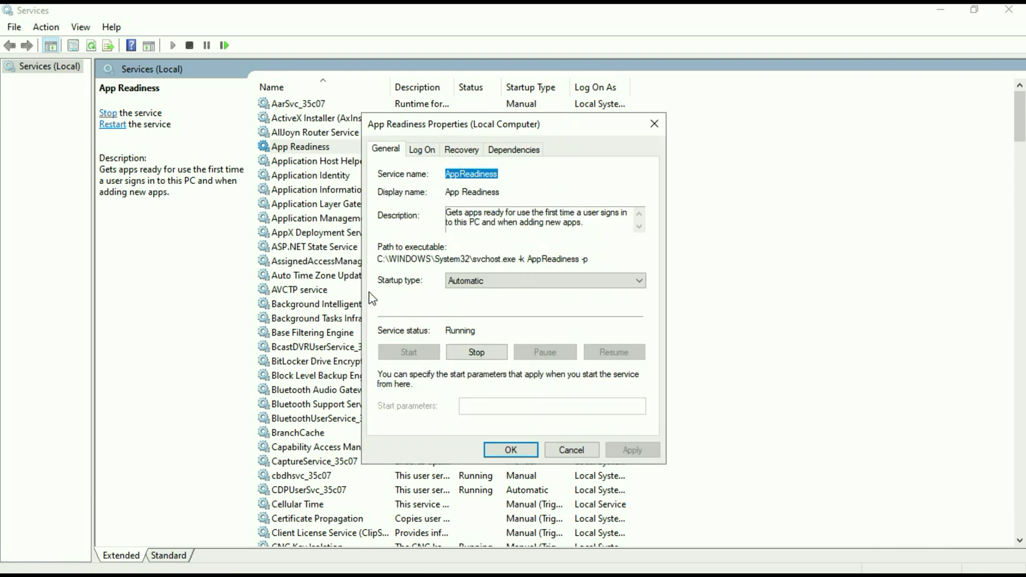
# - Set App Readiness to Disabled, stop it, then close Services and Task Manager
pyautogui.click(529, 282)
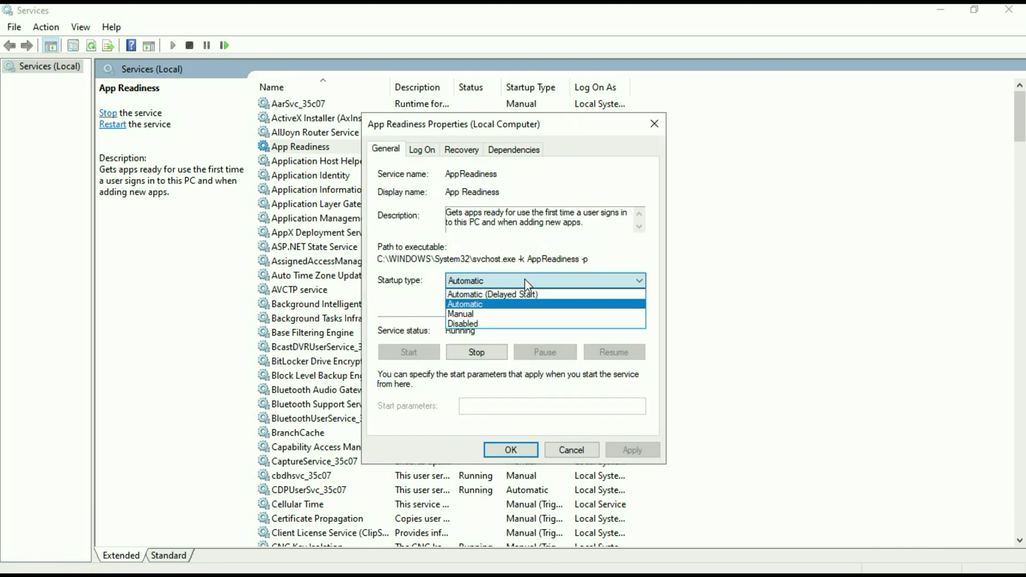
pyautogui.click(486, 324)
pyautogui.click(639, 452)
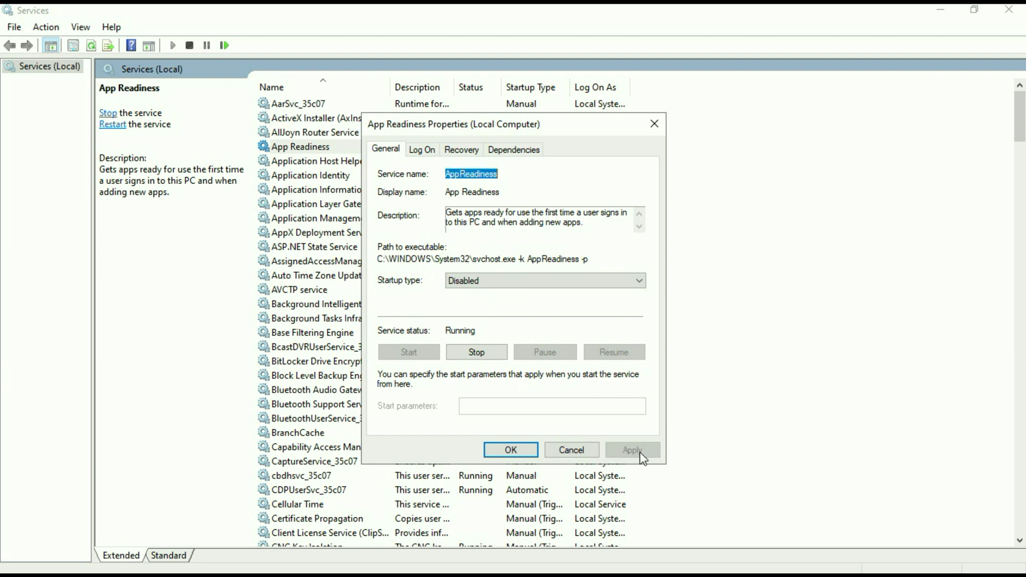
pyautogui.click(479, 353)
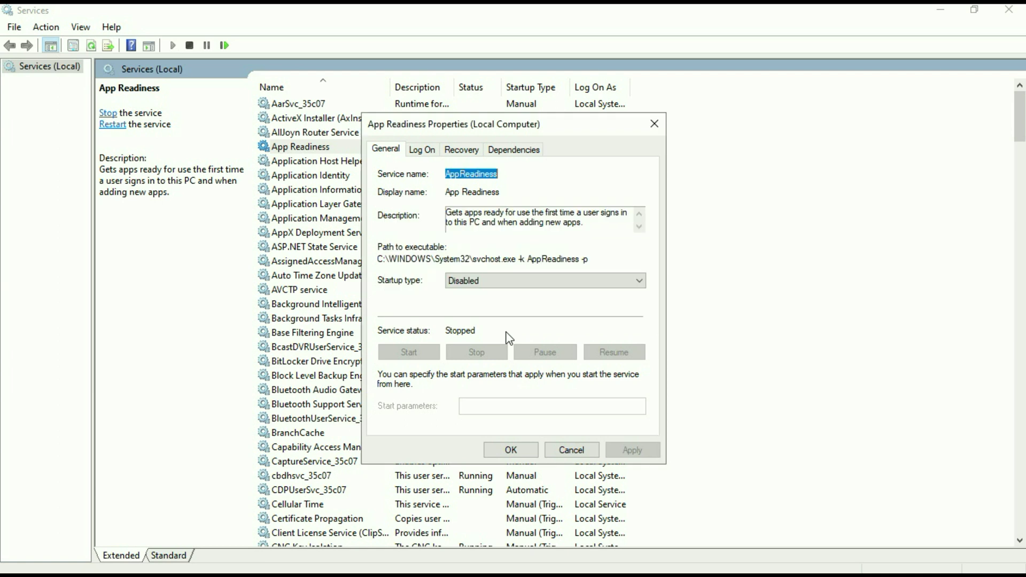
pyautogui.click(528, 450)
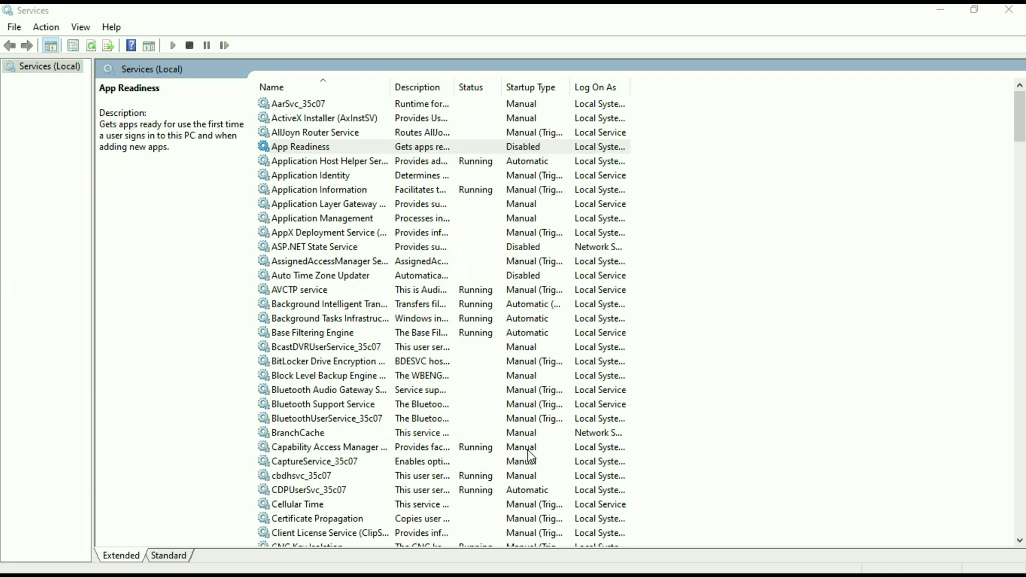
pyautogui.click(1010, 20)
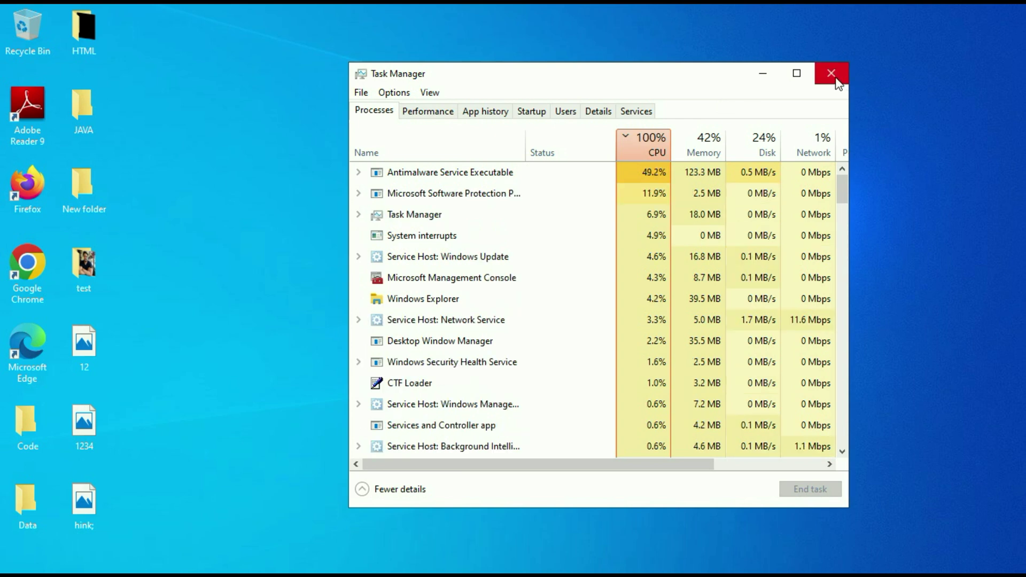
pyautogui.click(831, 75)
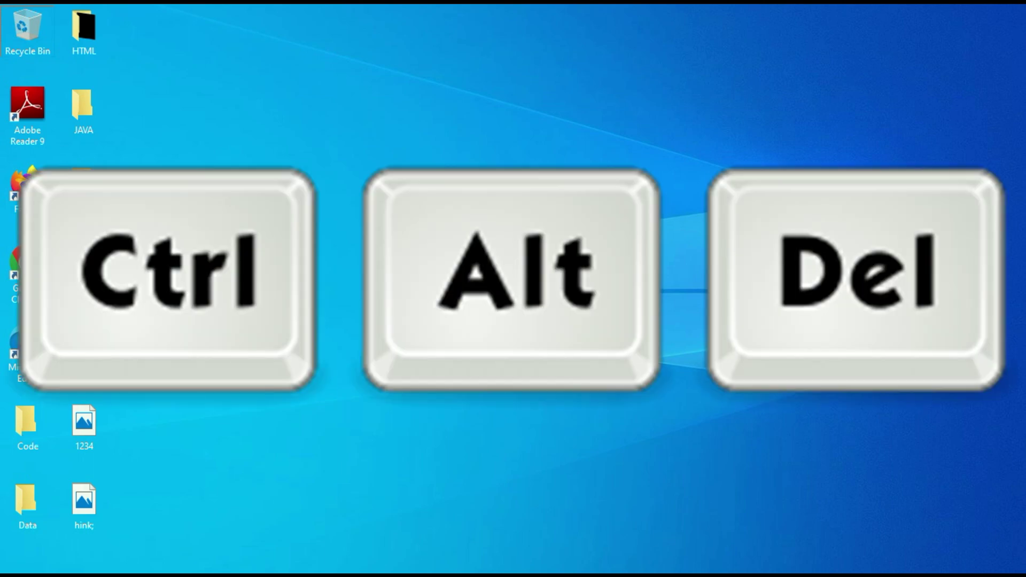
# - Restart from the Ctrl+Alt+Del power menu into the recovery options
pyautogui.hotkey('ctrl', 'alt', 'Delete')
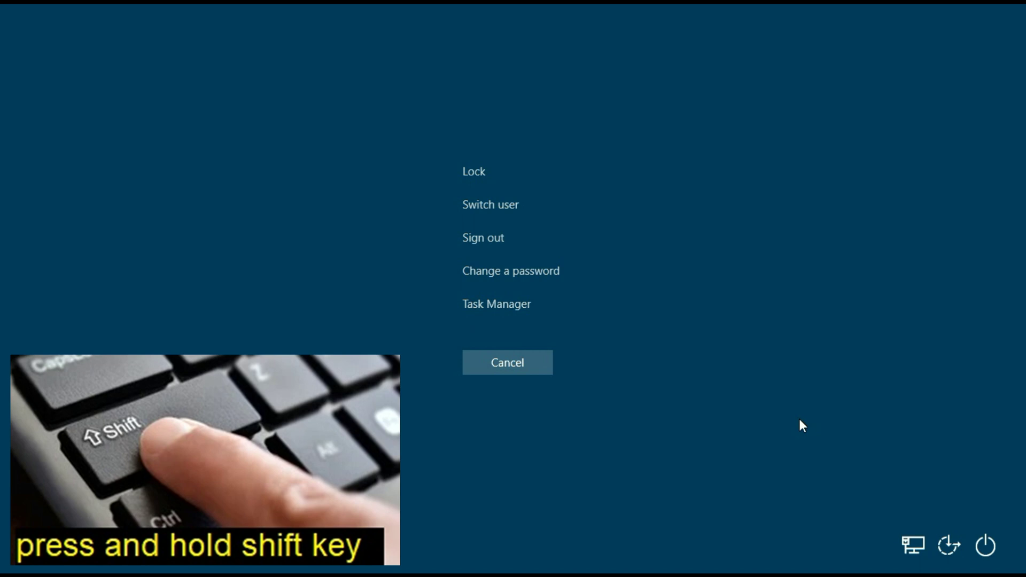
pyautogui.click(986, 546)
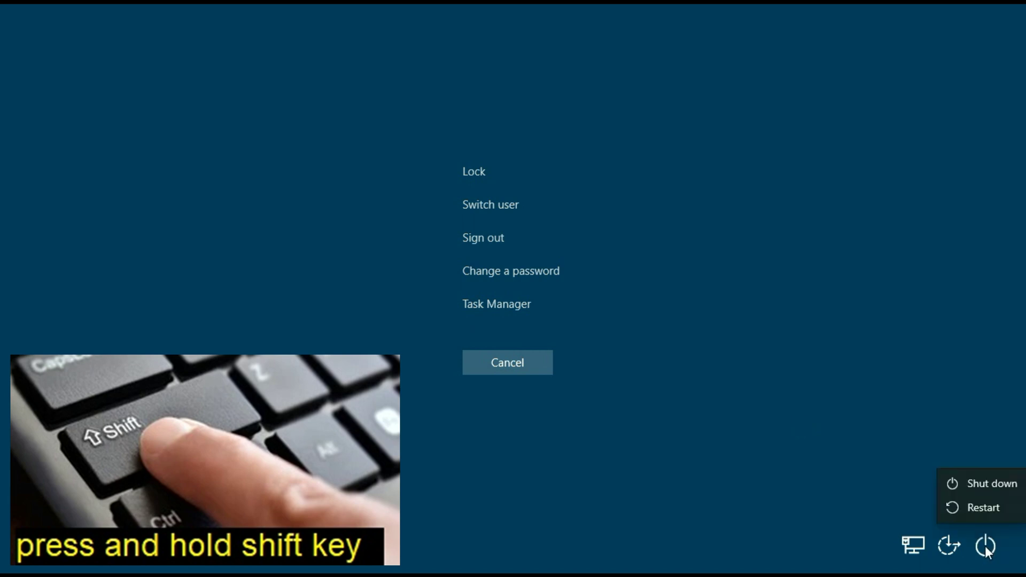
pyautogui.keyDown('shift'); pyautogui.click(973, 511); pyautogui.keyUp('shift')
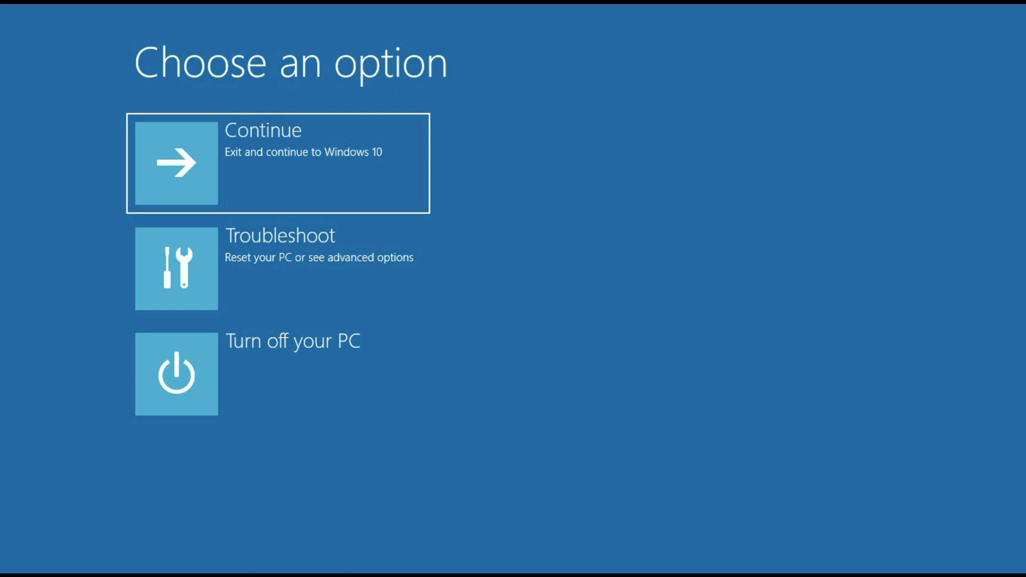
# - Choose Troubleshoot > Advanced options > Command Prompt
pyautogui.click(344, 258)
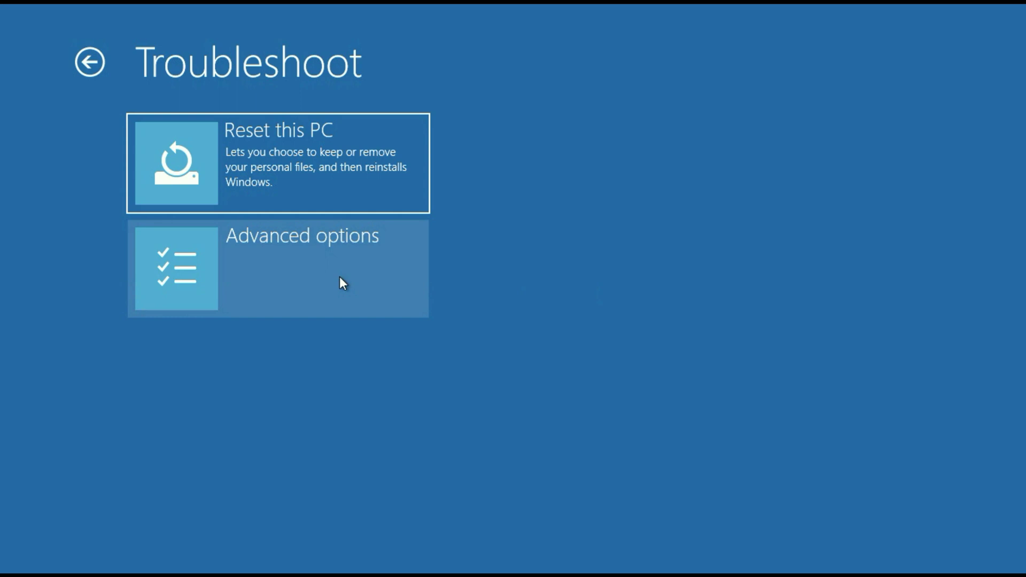
pyautogui.click(339, 276)
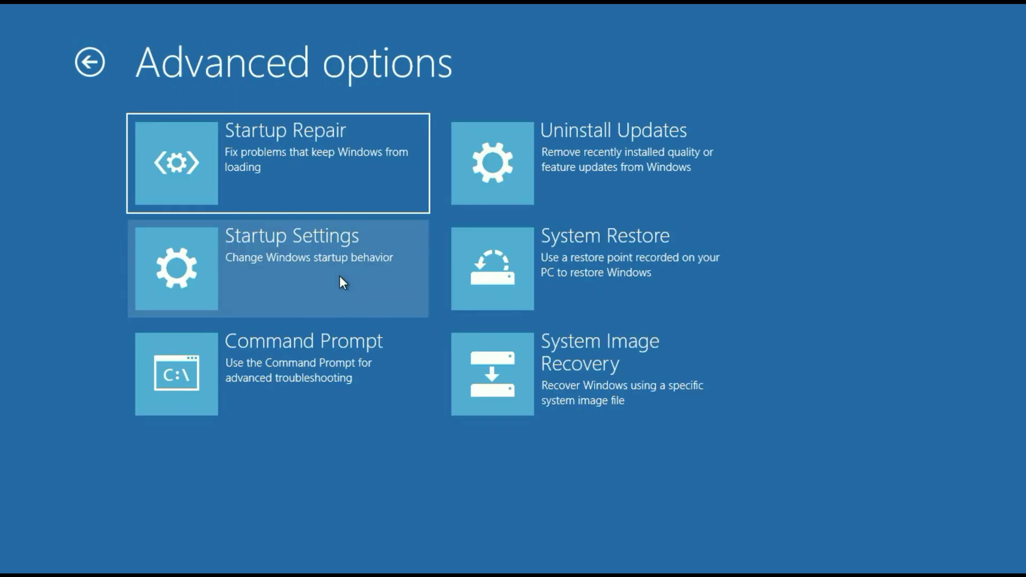
pyautogui.click(322, 378)
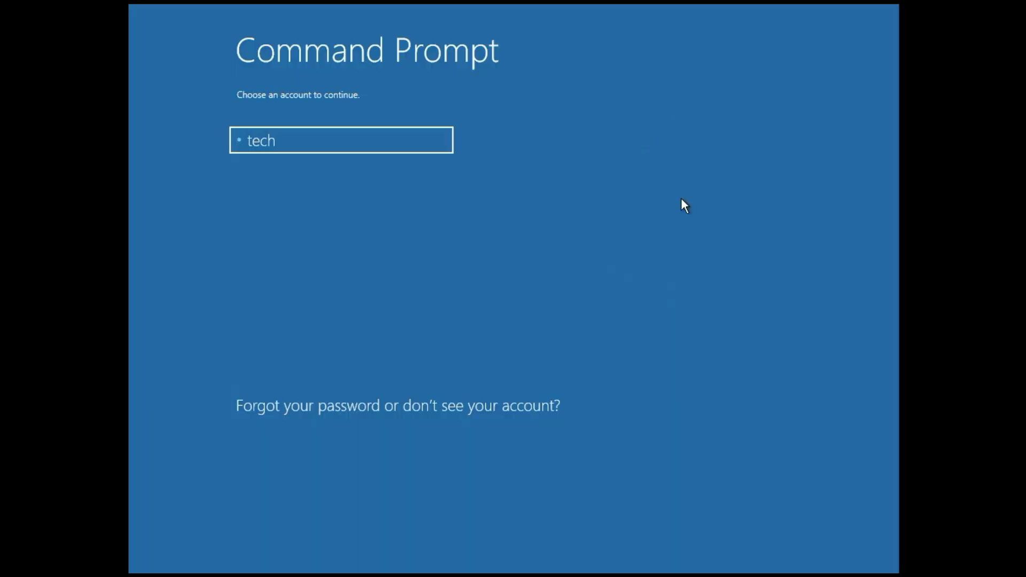
# - Select the listed account and continue with an empty password
pyautogui.click(329, 147)
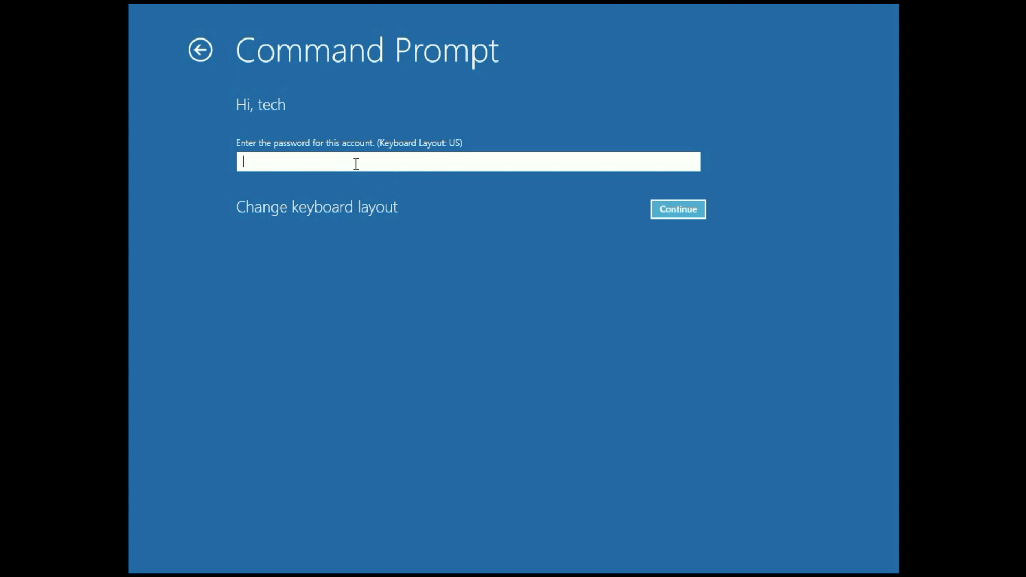
pyautogui.click(682, 214)
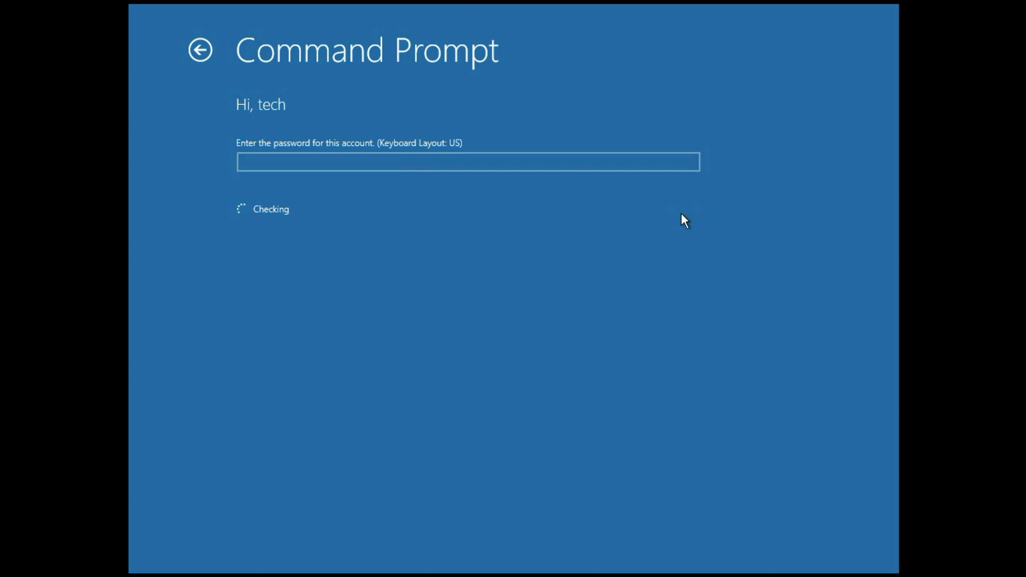
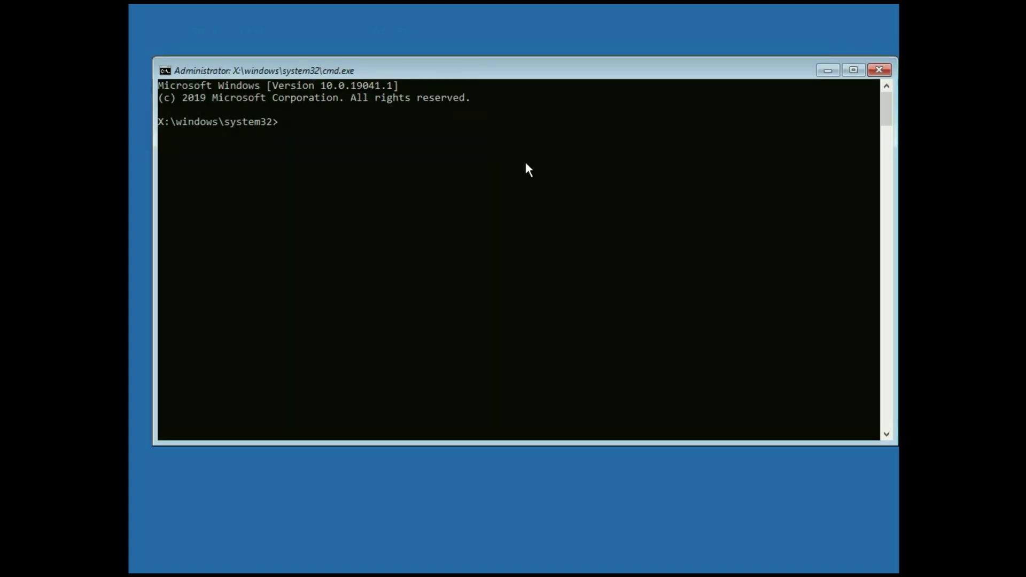
# - Run chkdsk /f /r on drive C; it reports no problems and 0 KB in bad sectors
pyautogui.write('chkdsk /f /r c:')
pyautogui.press('Return')
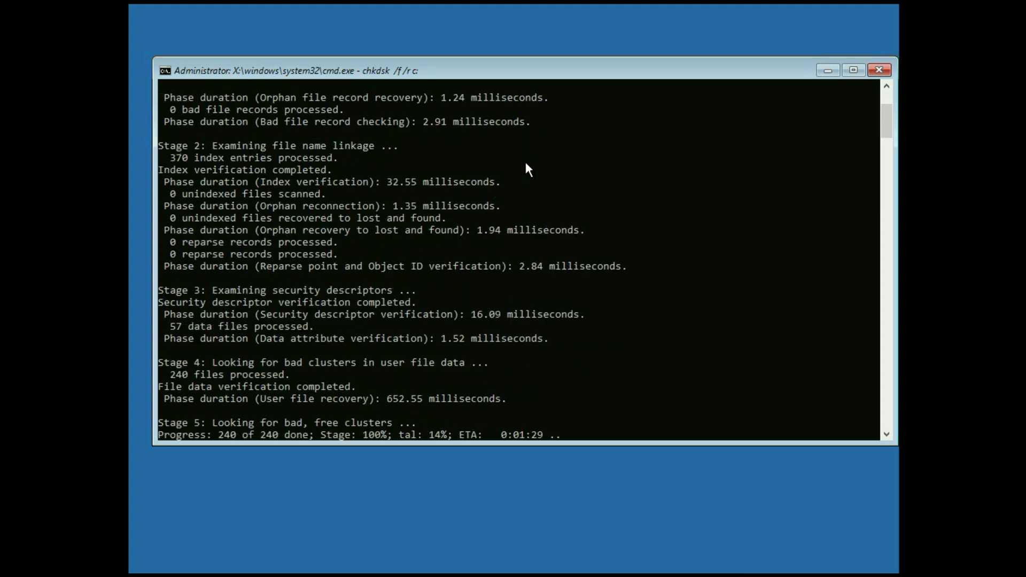
pyautogui.scroll(-4, 495, 199)
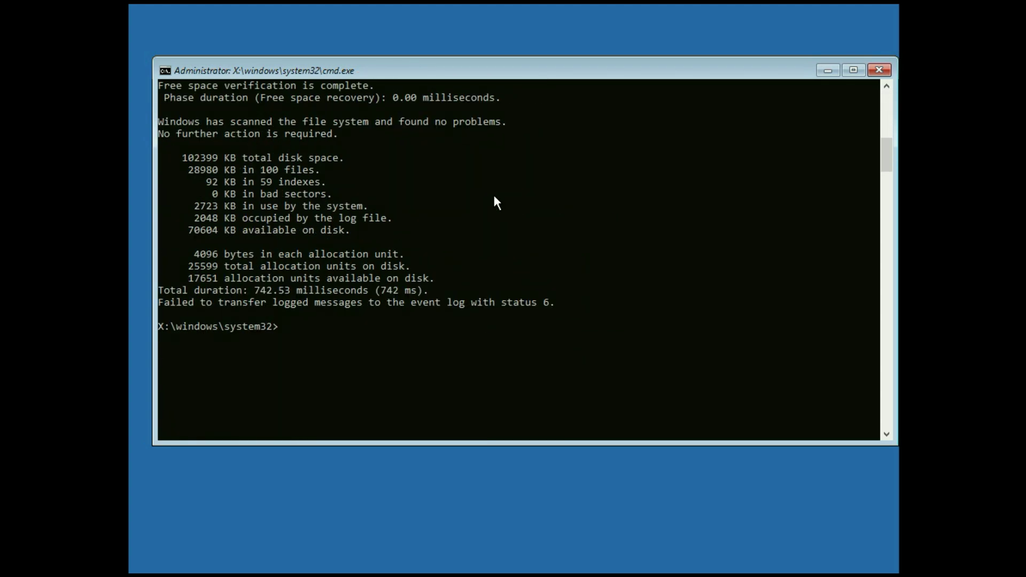
# - Run sfc /scannow, which cannot perform the operation, then exit the console to Choose an option
pyautogui.write('sfc /scannow')
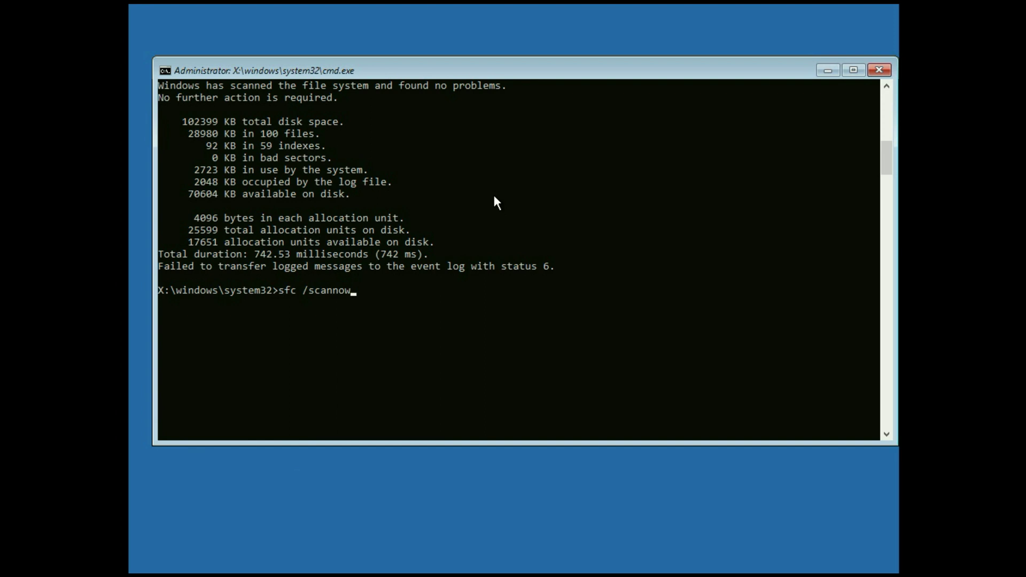
pyautogui.press('Return')
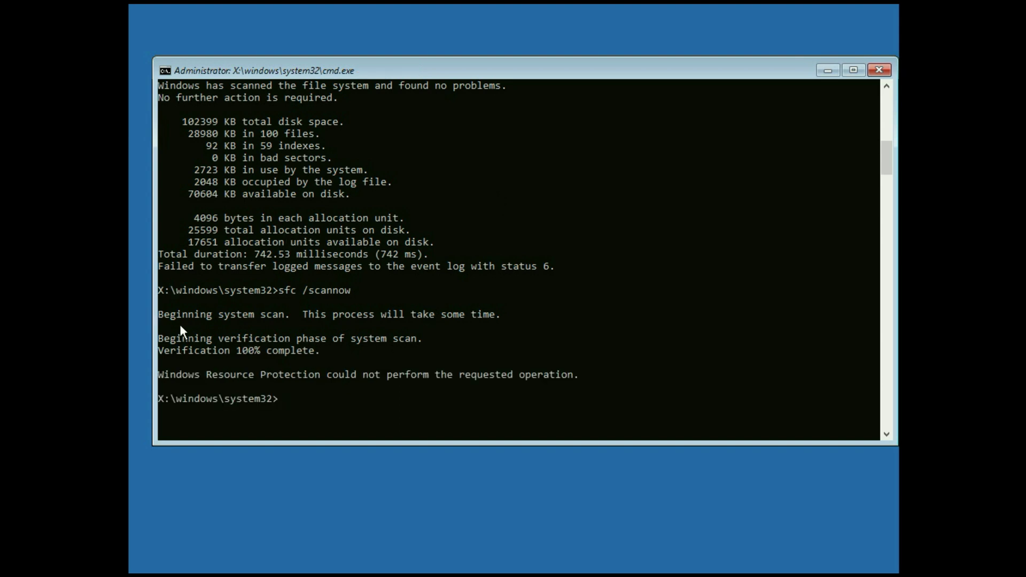
pyautogui.scroll(-2, 289, 361)
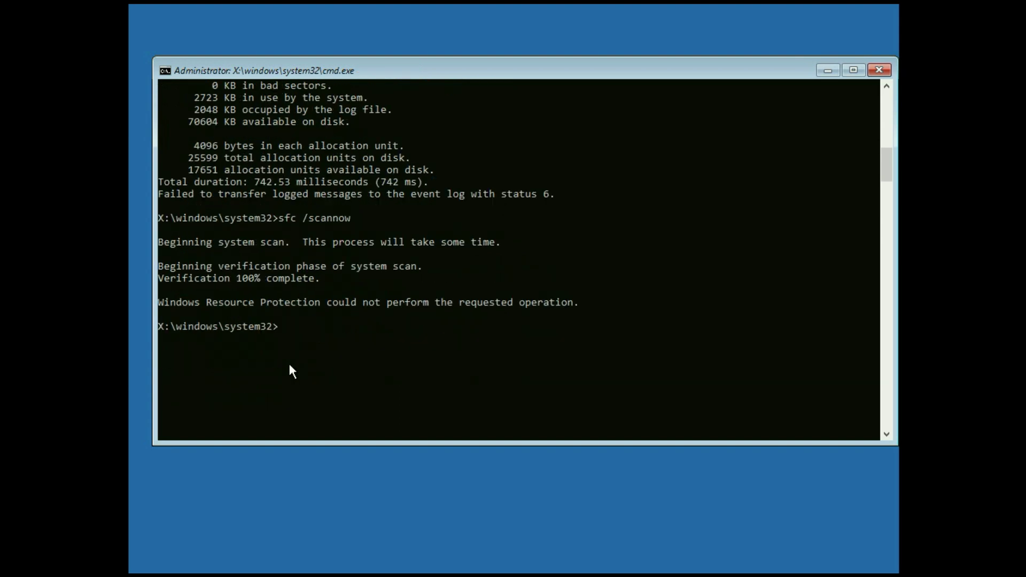
pyautogui.write('exit')
pyautogui.press('Return')
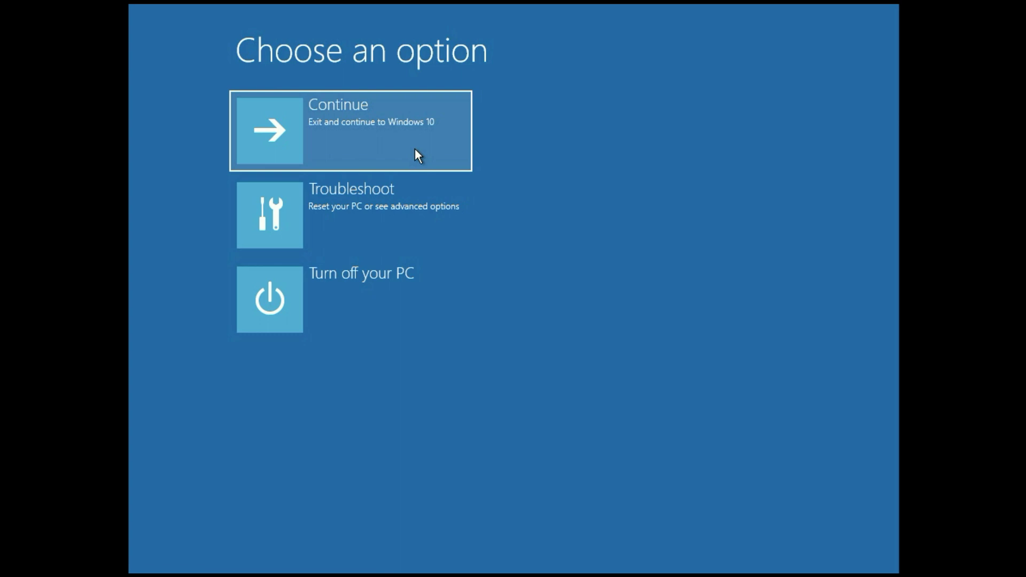
# - Restart via Troubleshoot > Advanced options > Startup Settings and choose F5, Safe Mode with Networking
pyautogui.click(410, 201)
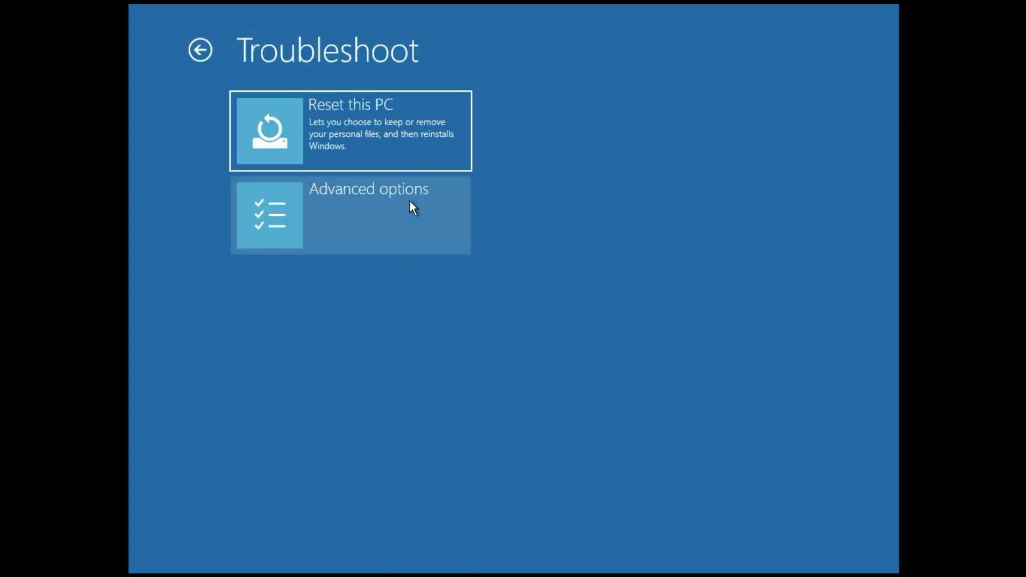
pyautogui.click(437, 211)
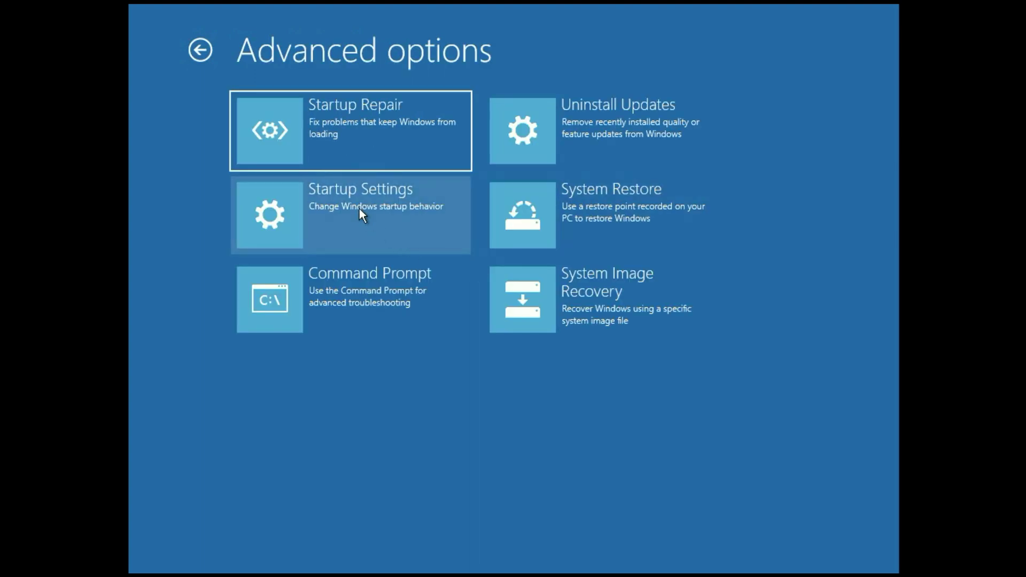
pyautogui.click(359, 208)
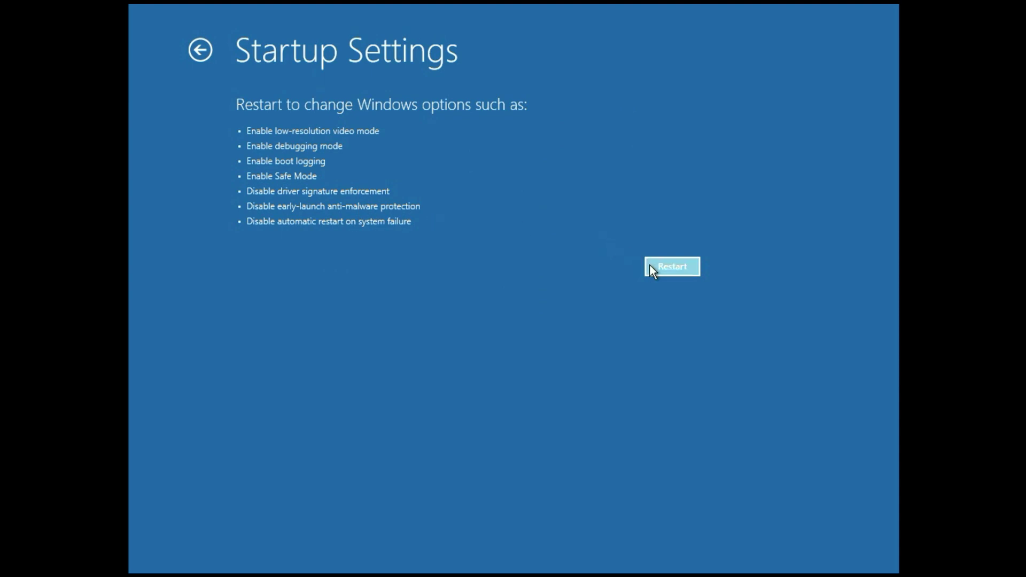
pyautogui.click(663, 273)
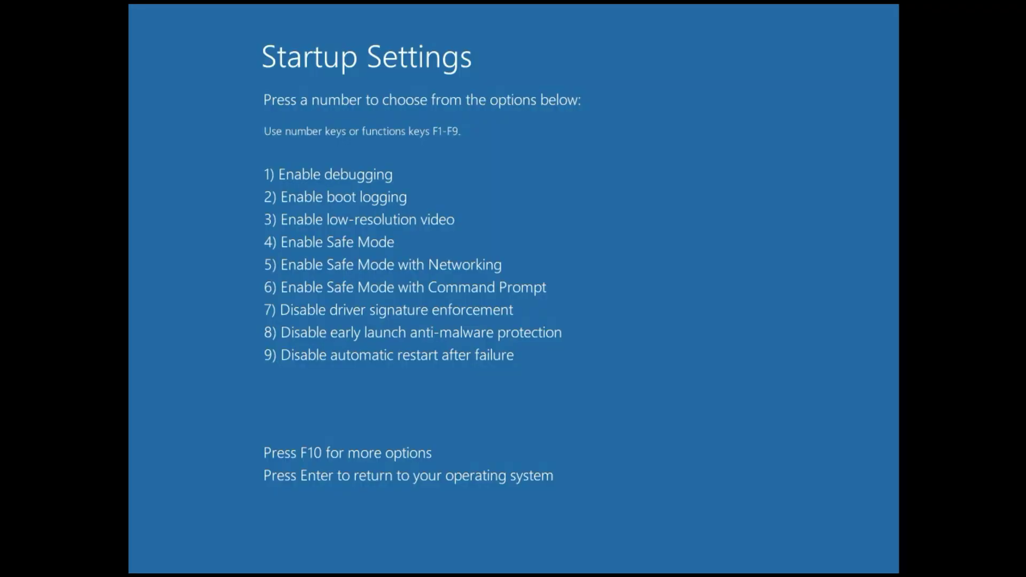
pyautogui.press('F5')
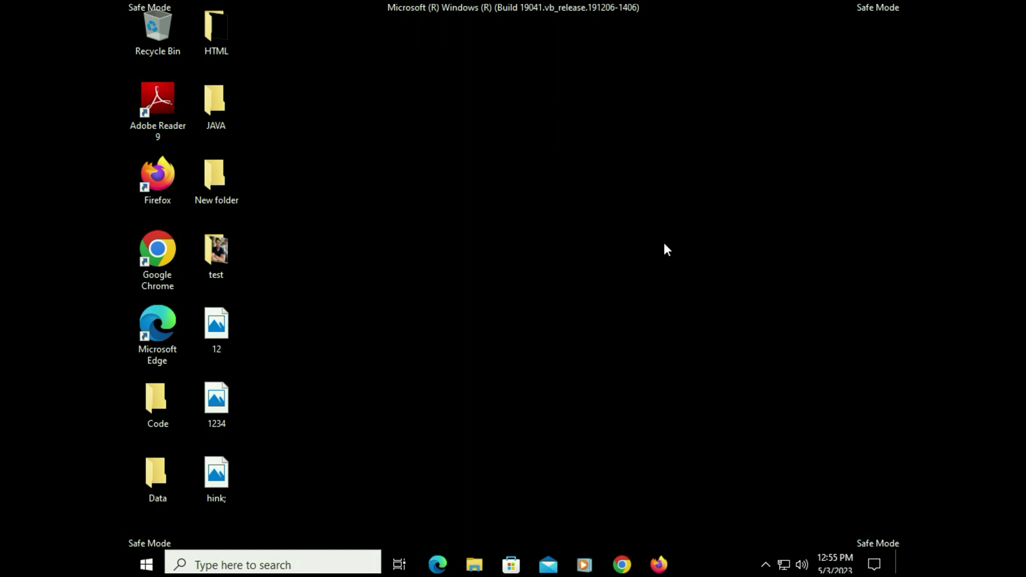
# - Open Control Panel from search, set View by to Small icons, and maximize the window
pyautogui.click(252, 565)
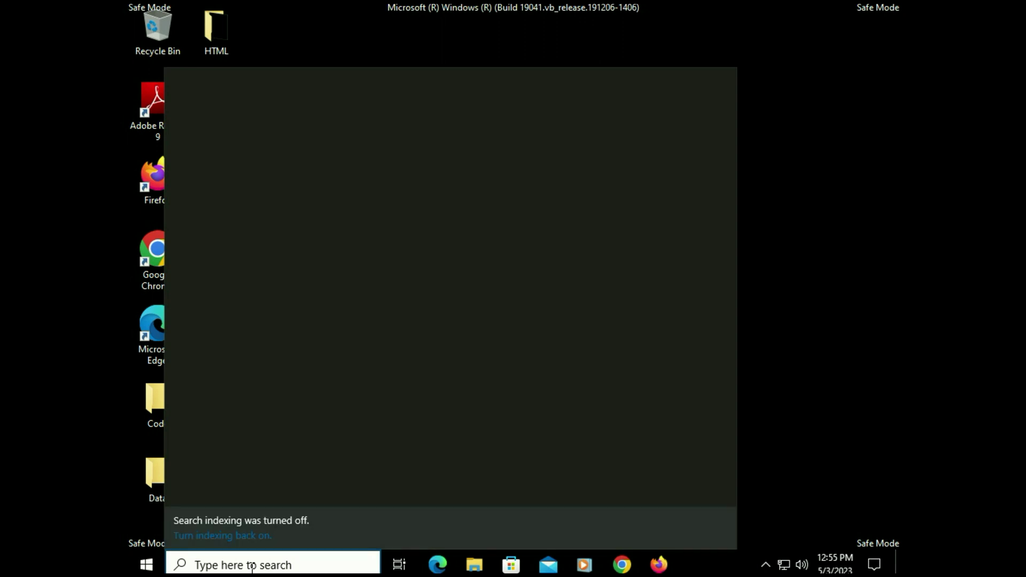
pyautogui.write('contr')
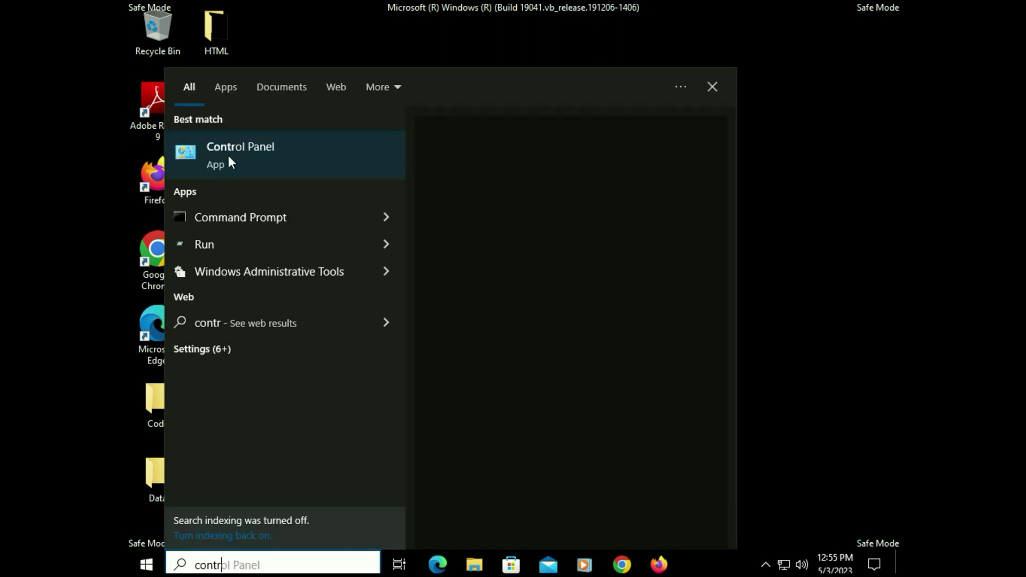
pyautogui.click(240, 158)
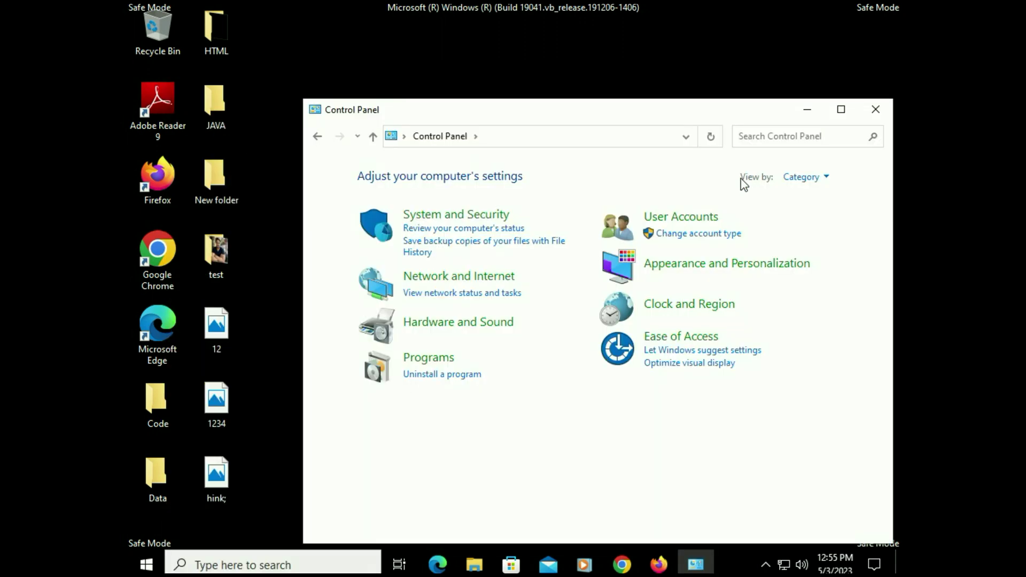
pyautogui.click(816, 178)
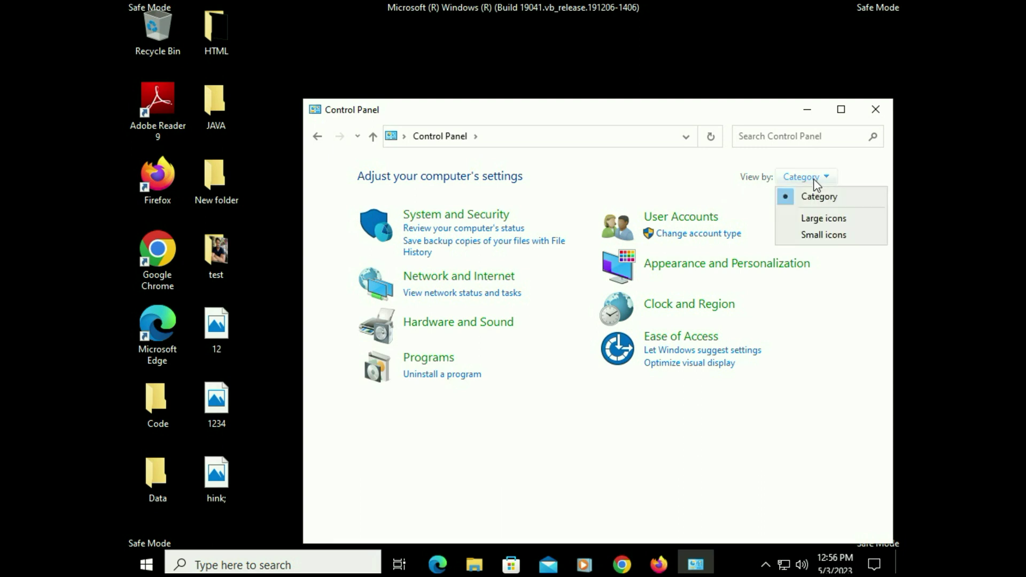
pyautogui.click(825, 234)
pyautogui.click(841, 109)
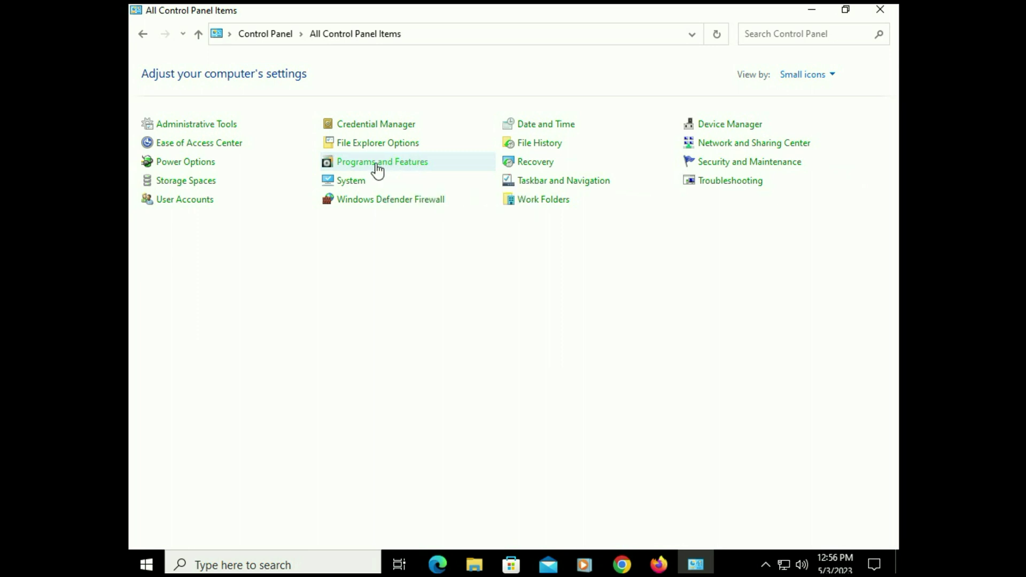
# - Uninstall Google Chrome from Programs and Features, then go to View installed updates
pyautogui.click(377, 162)
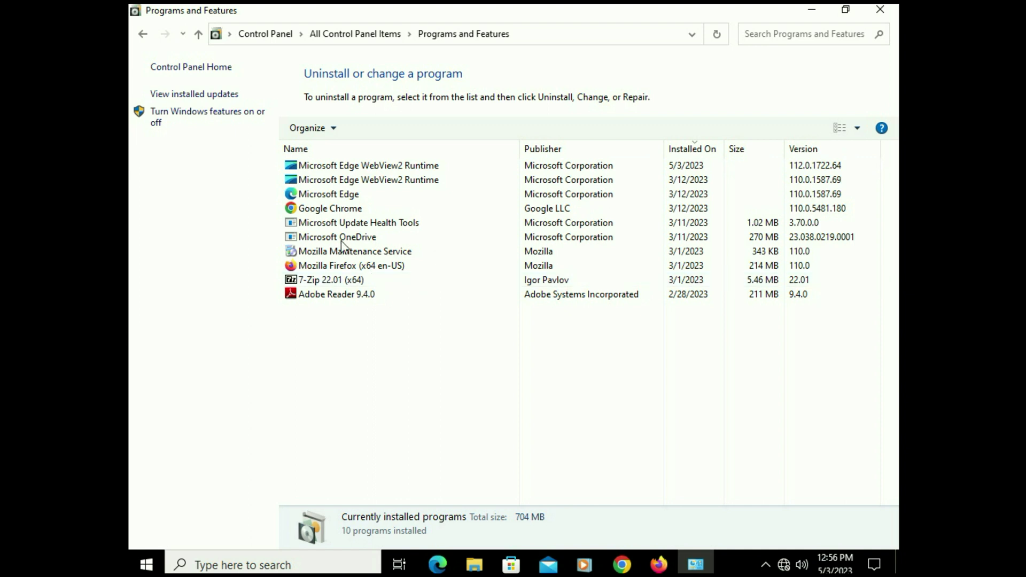
pyautogui.rightClick(326, 214)
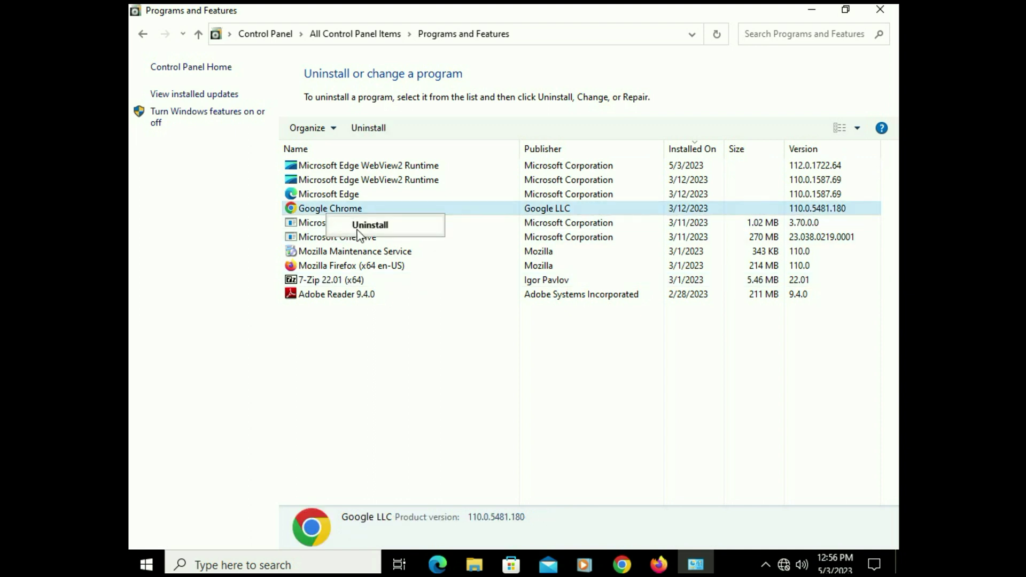
pyautogui.click(419, 392)
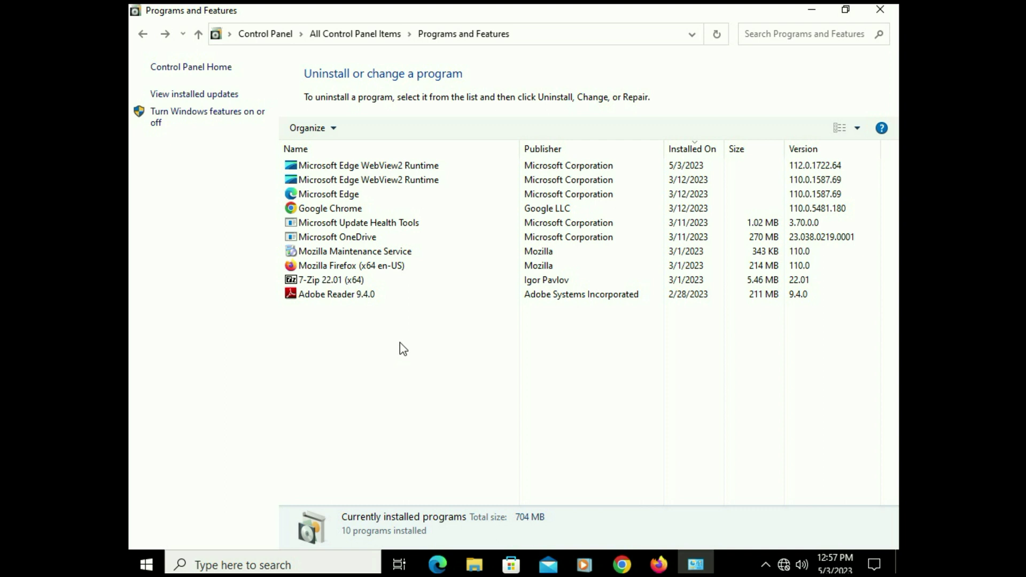
pyautogui.click(206, 99)
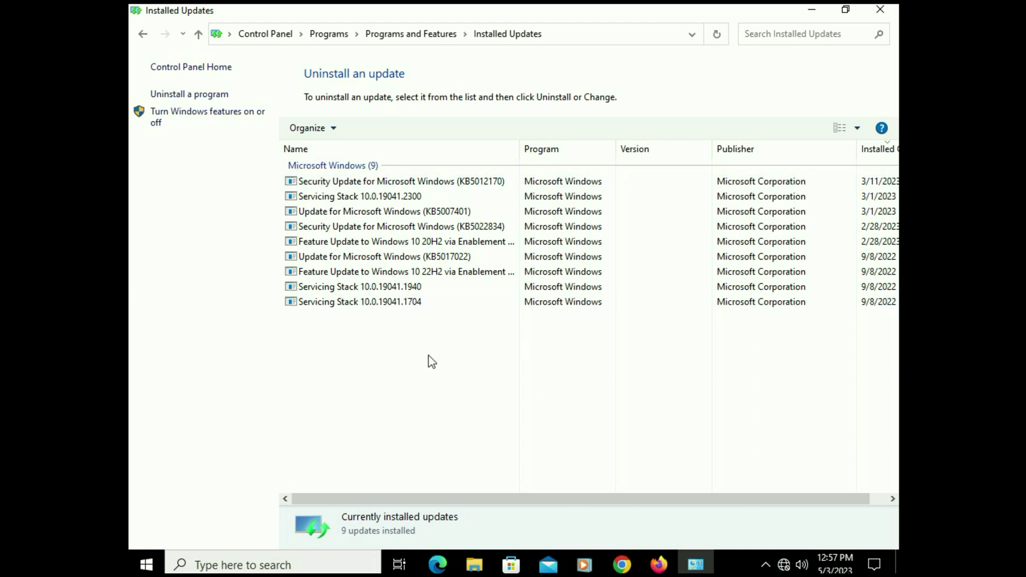
# - Uninstall update KB5007401, close Control Panel, and show the Start menu's power options
pyautogui.rightClick(371, 214)
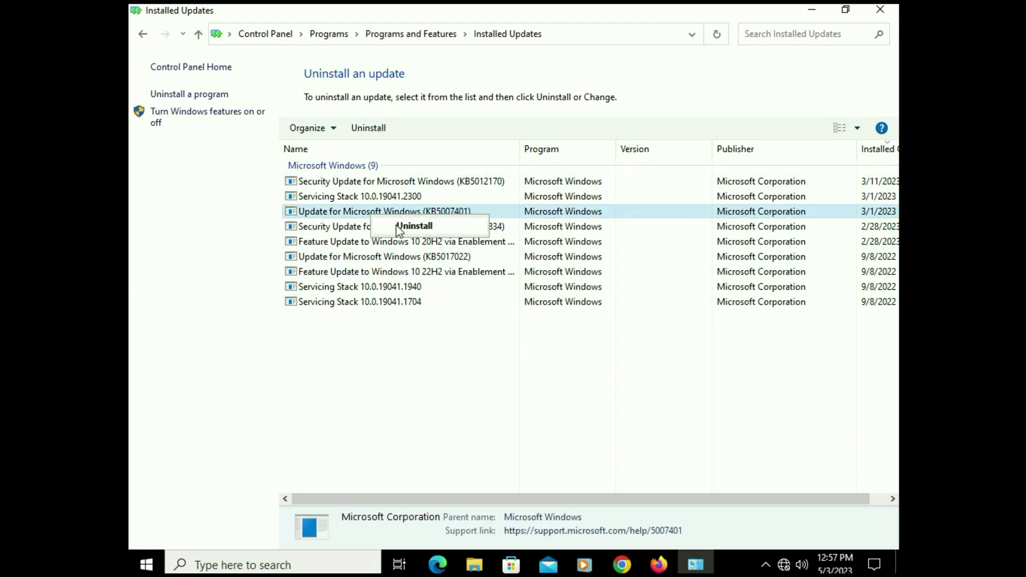
pyautogui.click(415, 225)
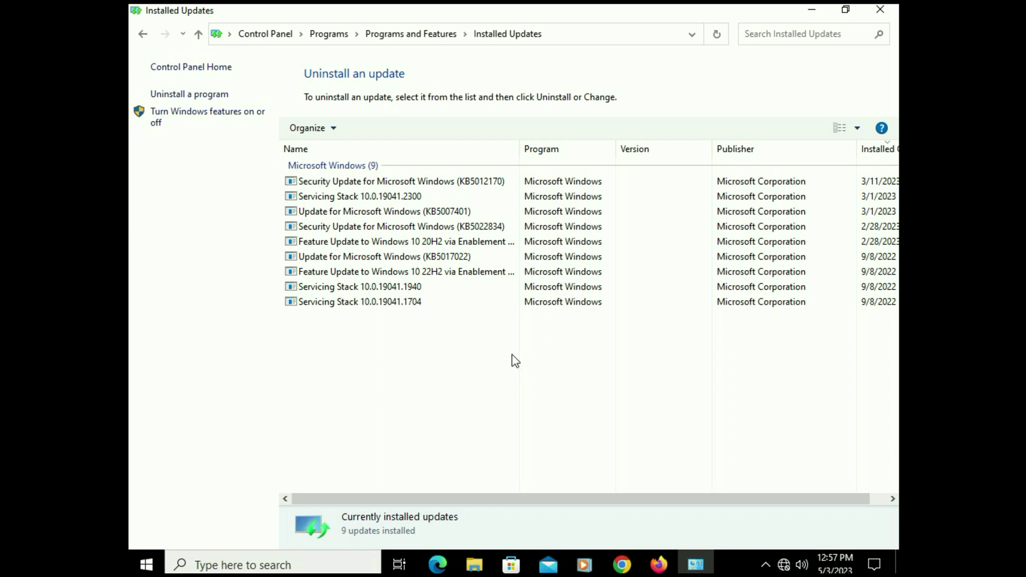
pyautogui.click(880, 10)
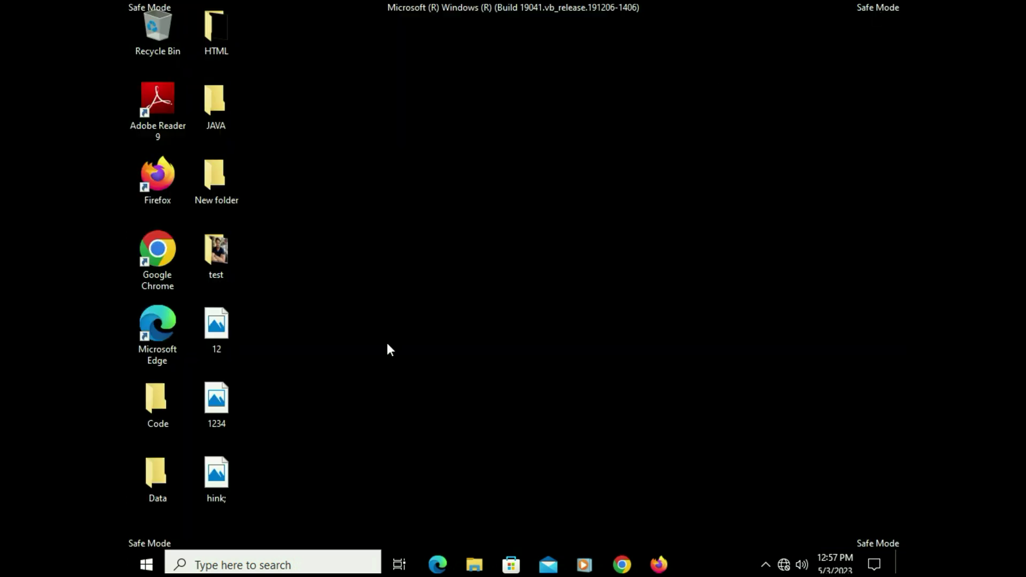
pyautogui.click(139, 566)
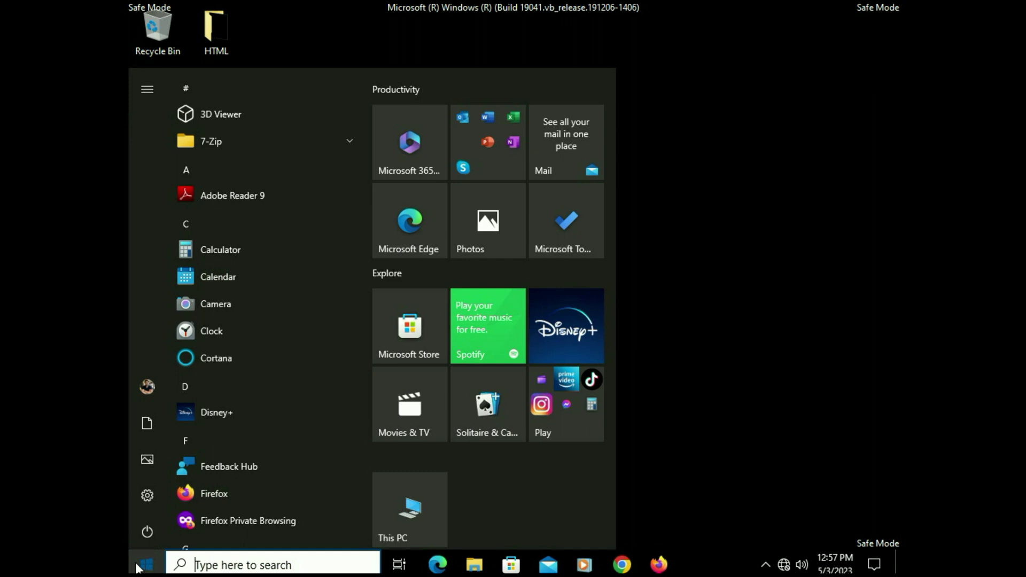
pyautogui.click(151, 537)
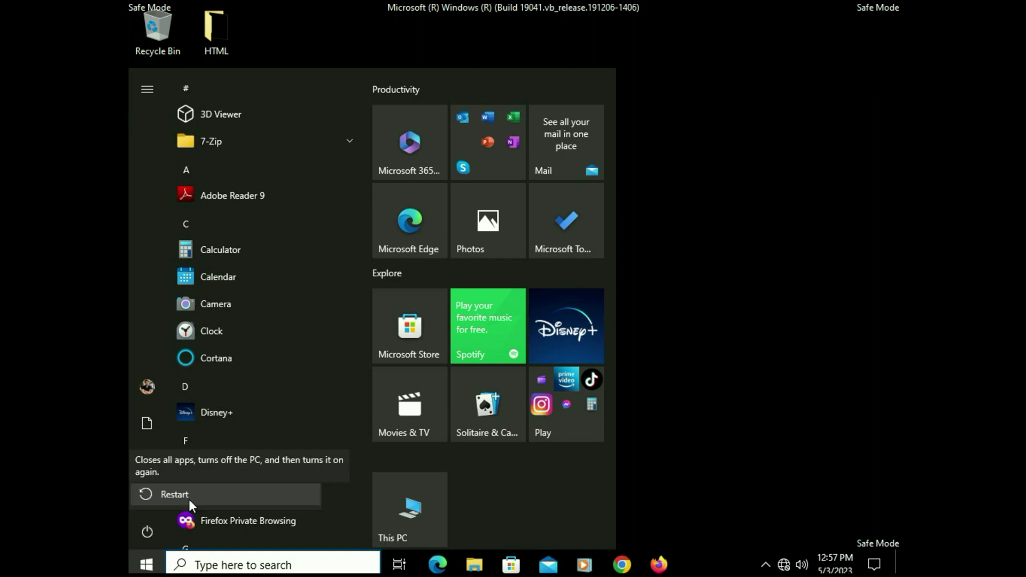